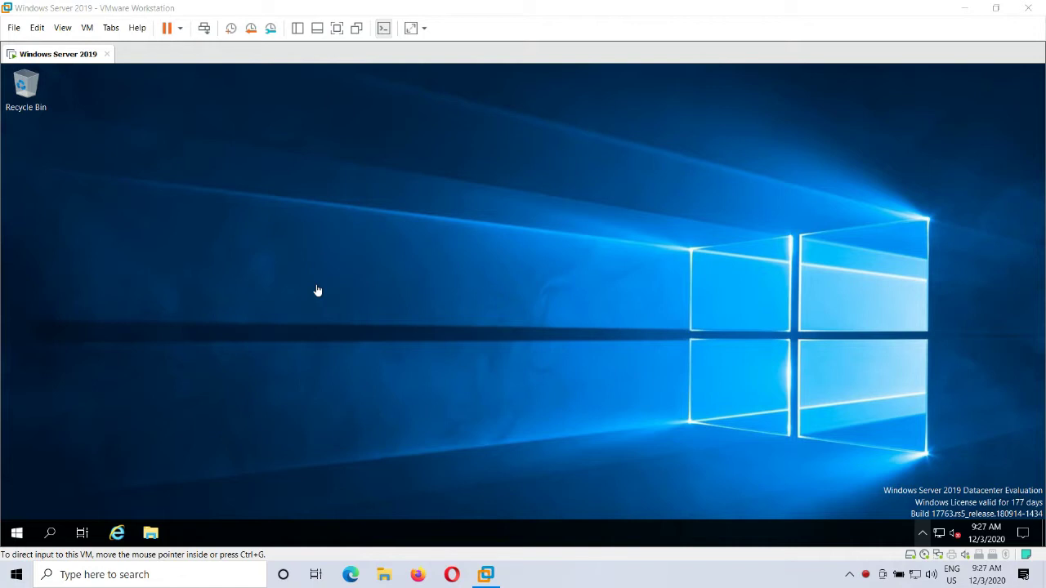
Search for This PC on the server and open its system properties
{"action": "left_click", "coordinate": [51, 534]}
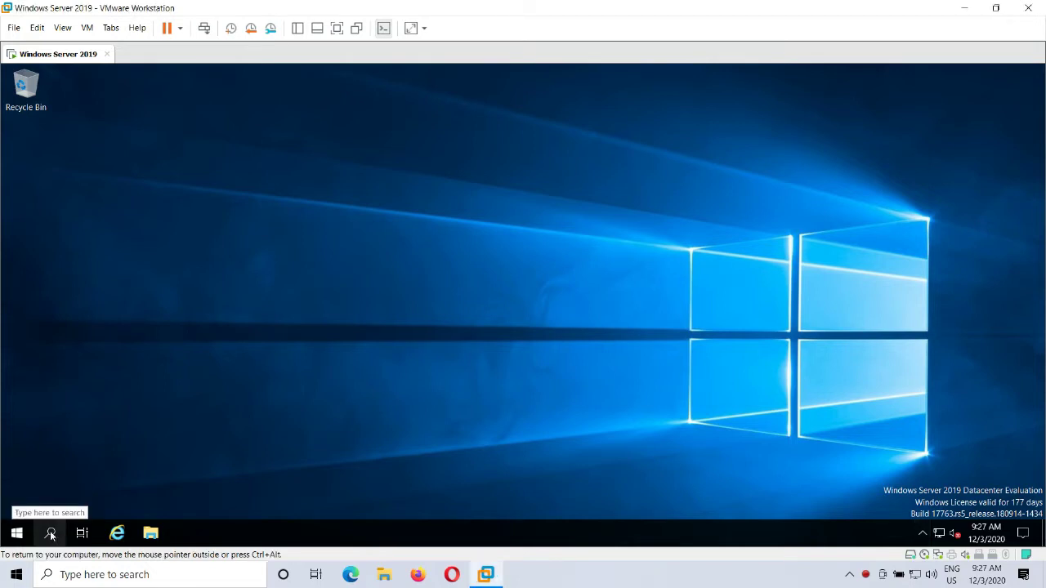
{"action": "left_click", "coordinate": [51, 533]}
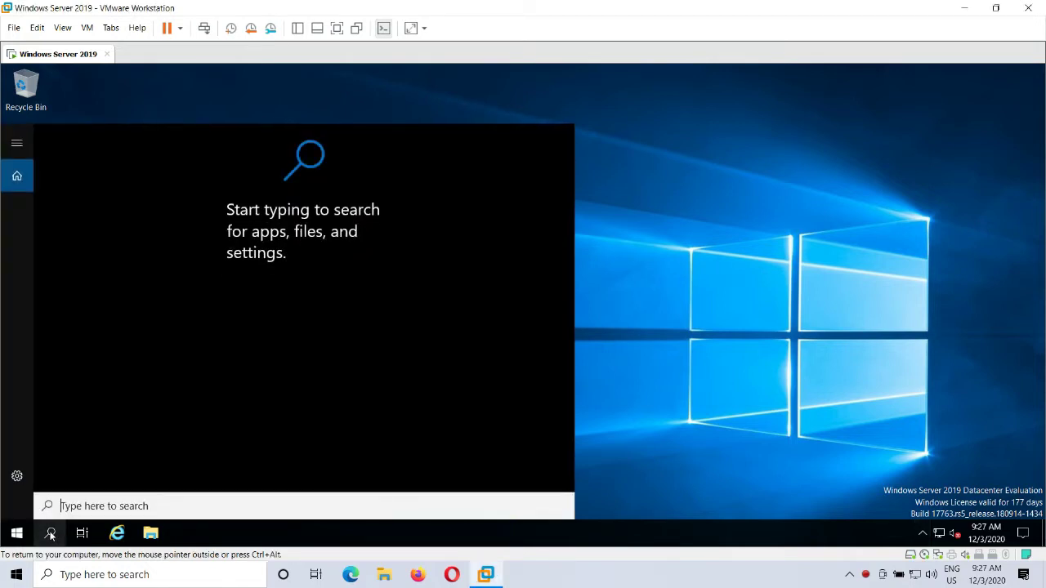
{"action": "type", "text": "thi"}
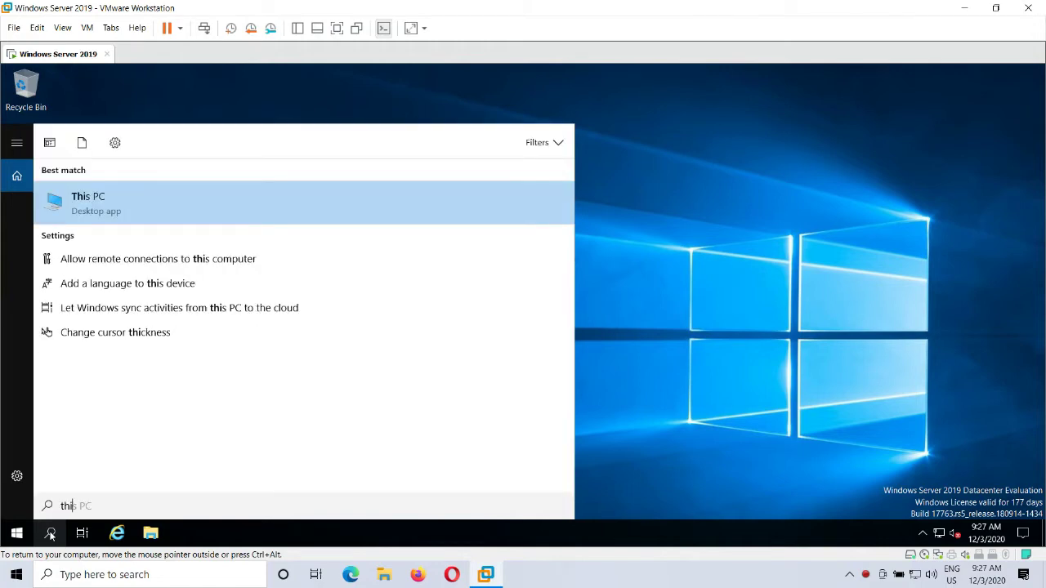
{"action": "right_click", "coordinate": [104, 204]}
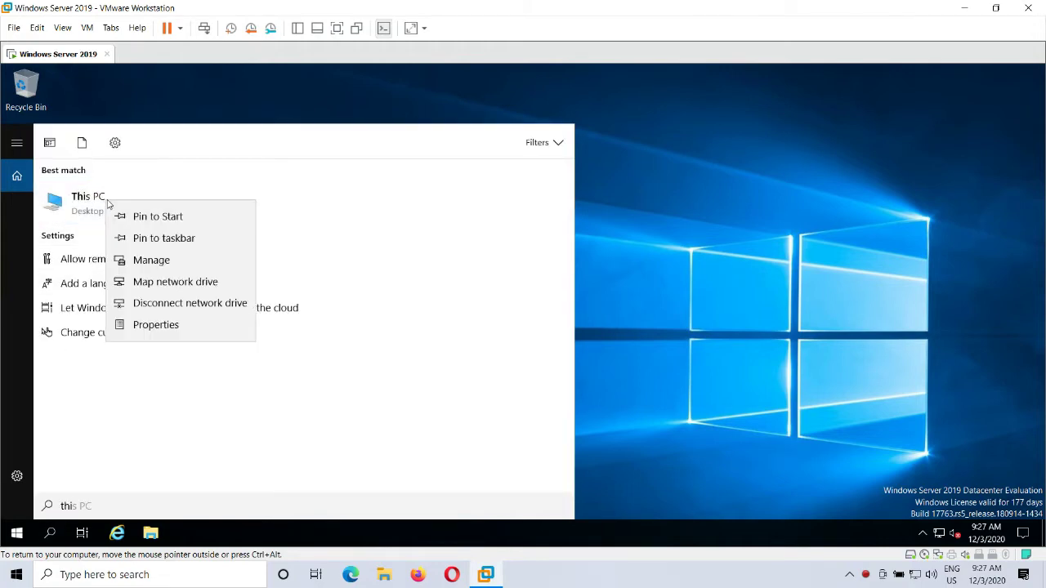
{"action": "left_click", "coordinate": [161, 325]}
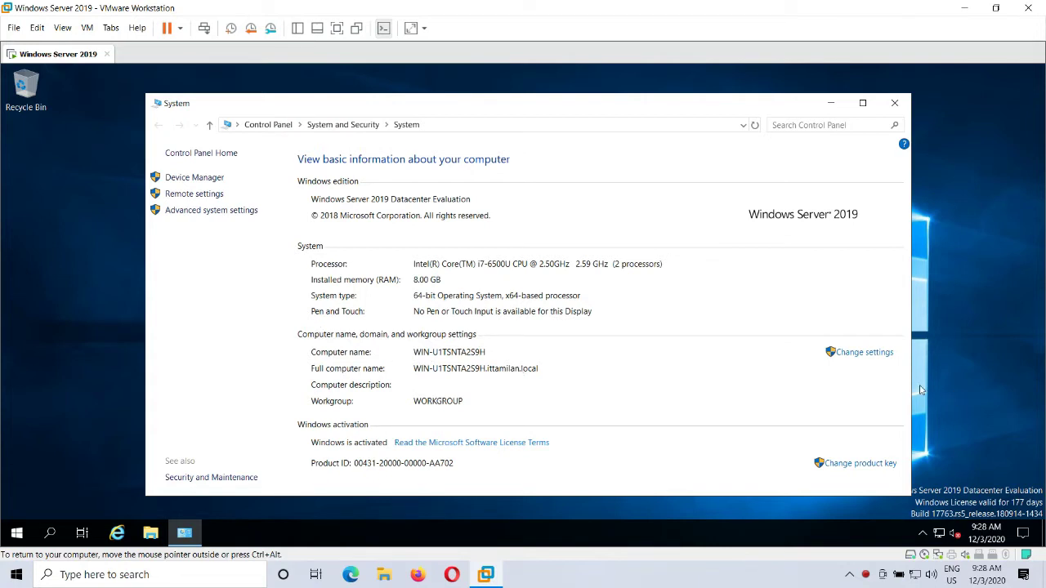
Rename the computer to Window2019-SVR and acknowledge the restart notice
{"action": "left_click", "coordinate": [875, 353]}
{"action": "left_click", "coordinate": [863, 358]}
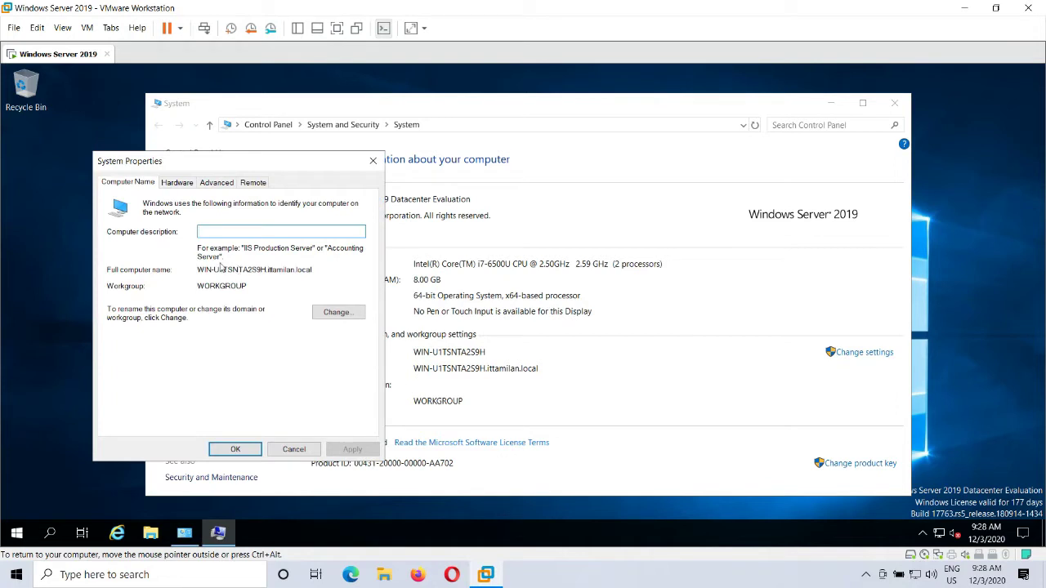
{"action": "left_click", "coordinate": [327, 313]}
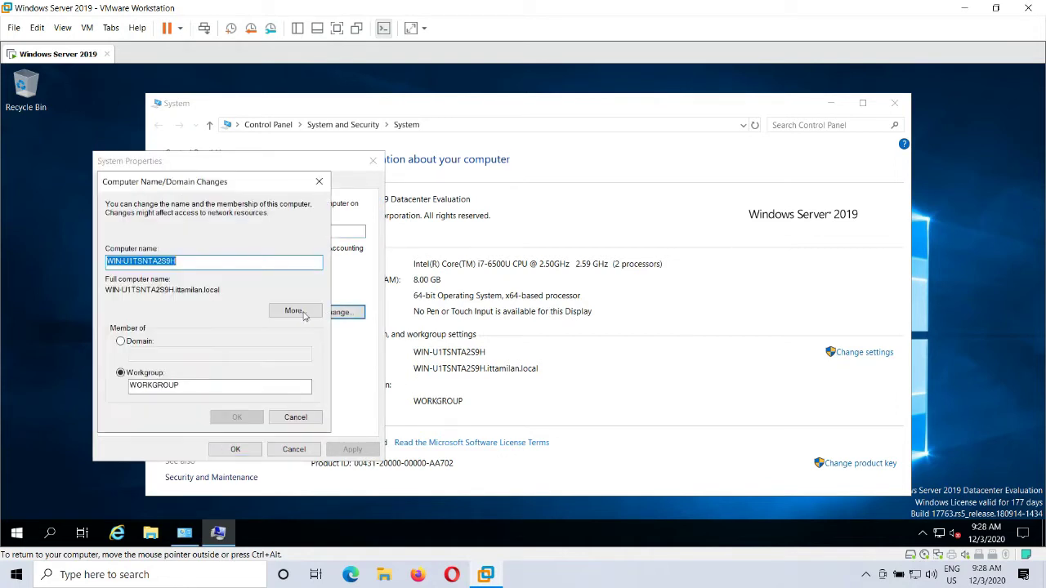
{"action": "left_click", "coordinate": [198, 262]}
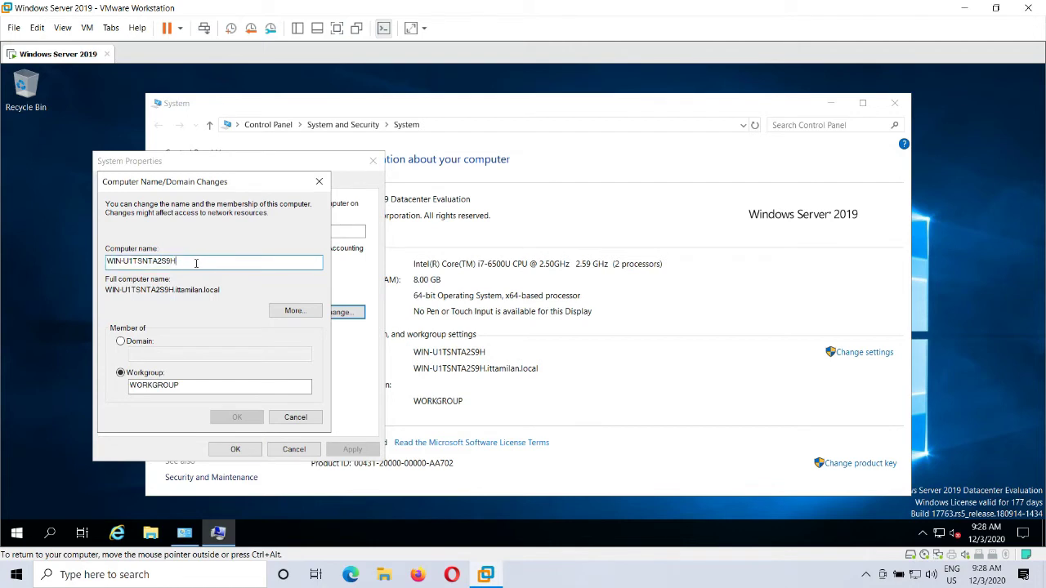
{"action": "left_click_drag", "start_coordinate": [198, 262], "coordinate": [86, 259]}
{"action": "type", "text": "Wind"}
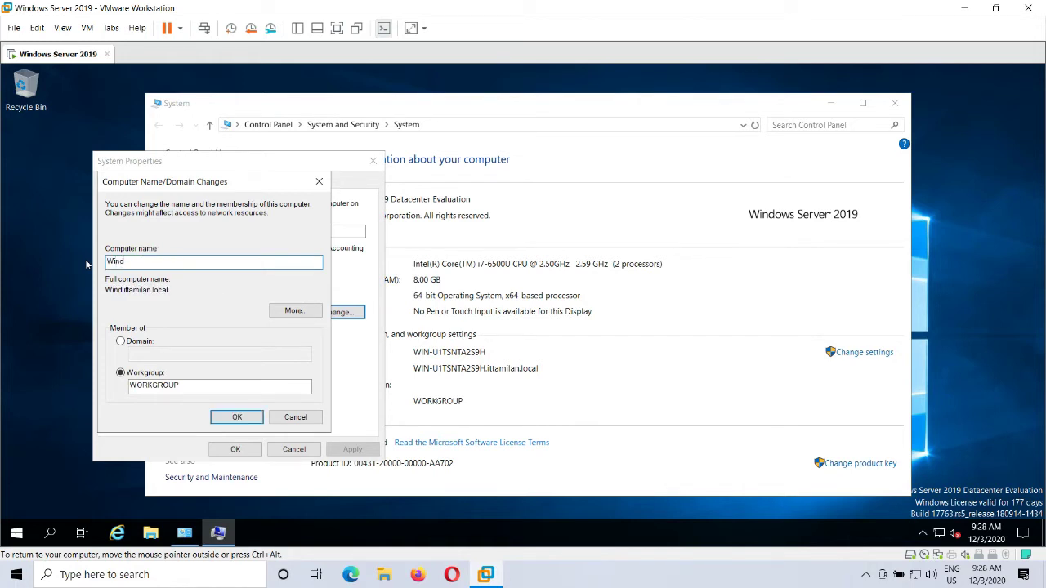
{"action": "type", "text": "ow2019-SVR"}
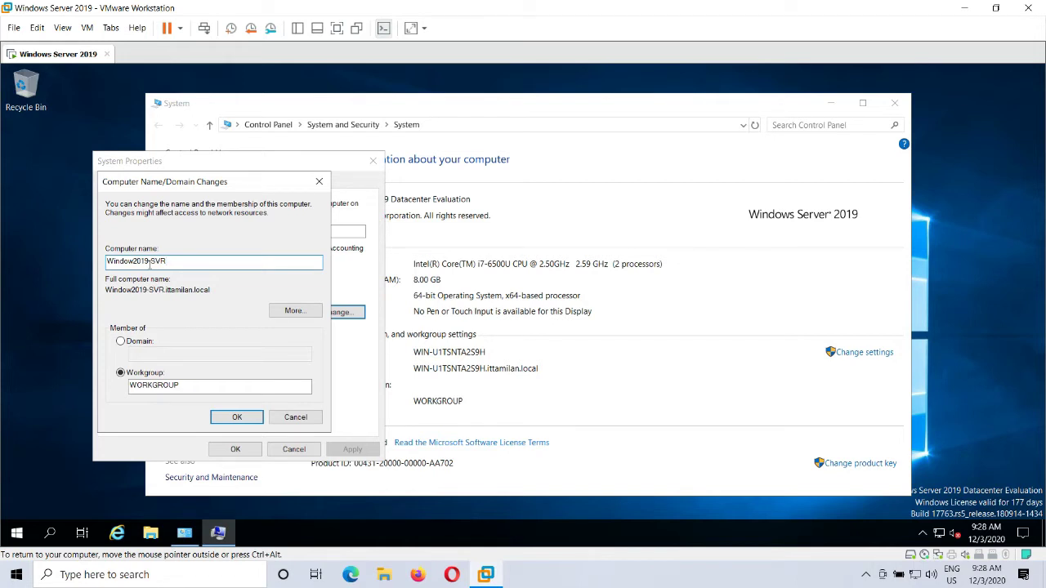
{"action": "left_click", "coordinate": [250, 419]}
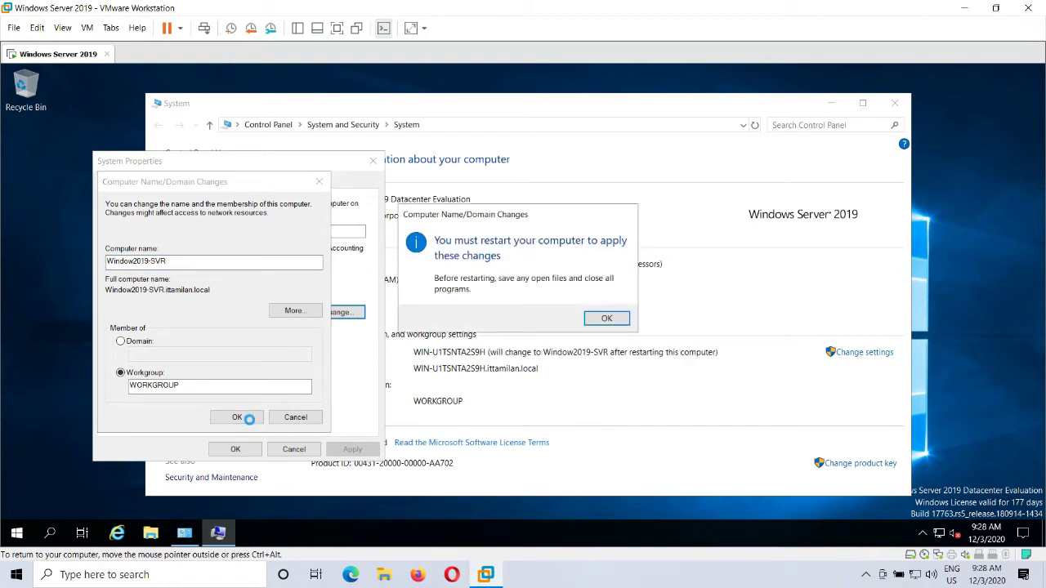
{"action": "left_click", "coordinate": [606, 318]}
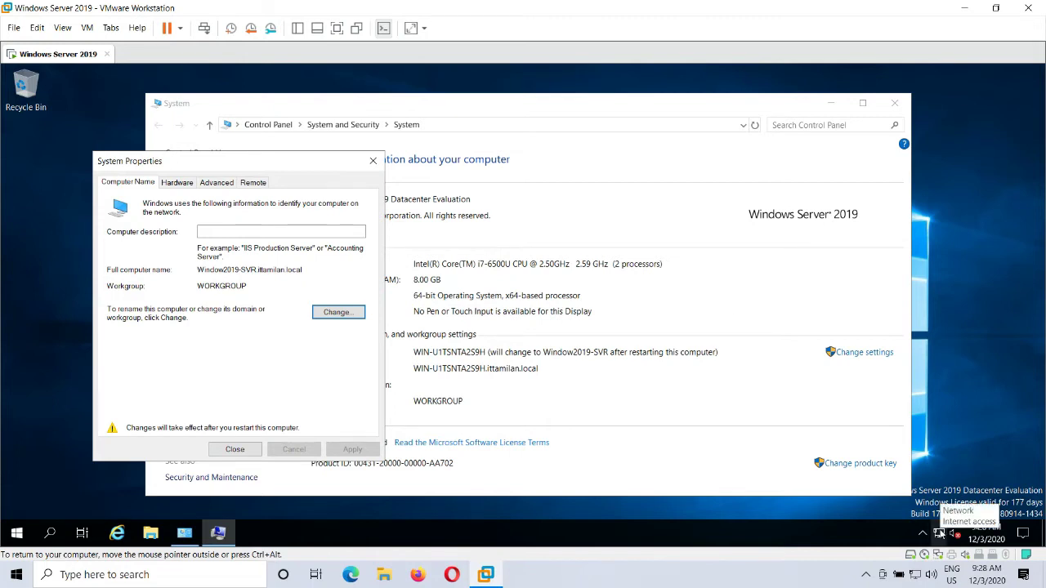
Open the Internet Protocol Version 4 (TCP/IPv4) properties of the Ethernet0 adapter
{"action": "right_click", "coordinate": [940, 533]}
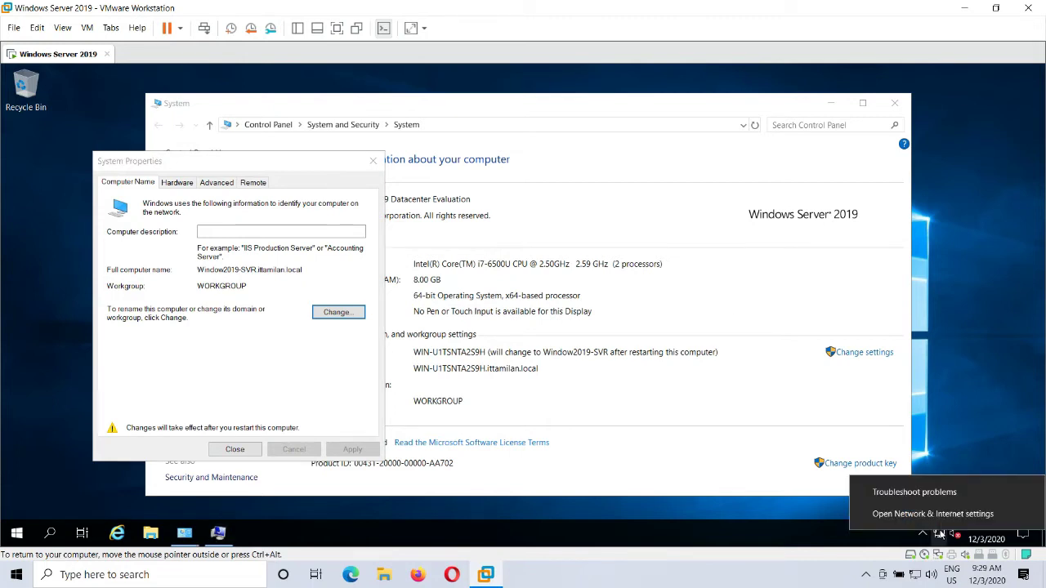
{"action": "left_click", "coordinate": [932, 515]}
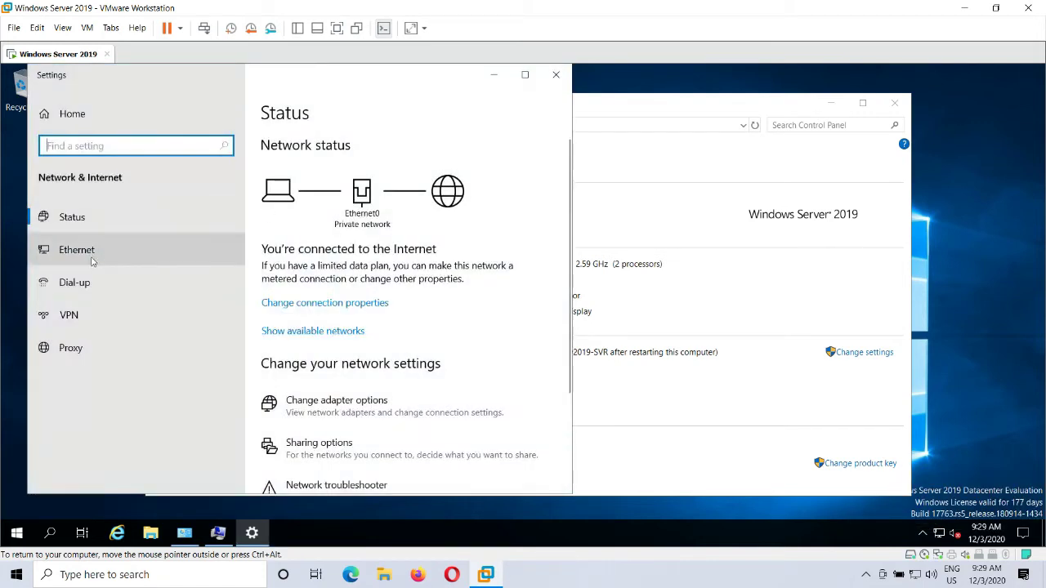
{"action": "left_click", "coordinate": [92, 262]}
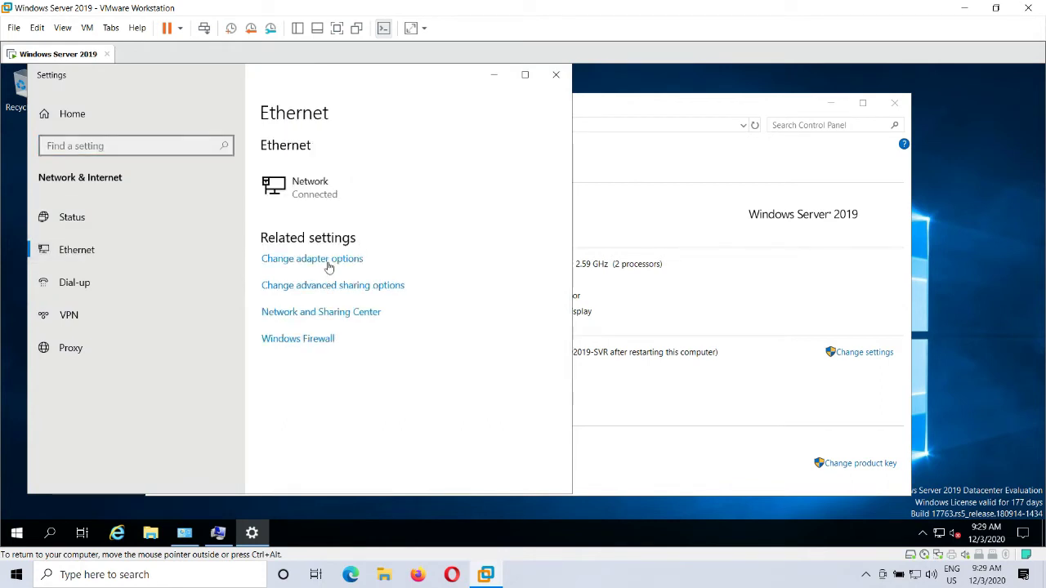
{"action": "left_click", "coordinate": [316, 268]}
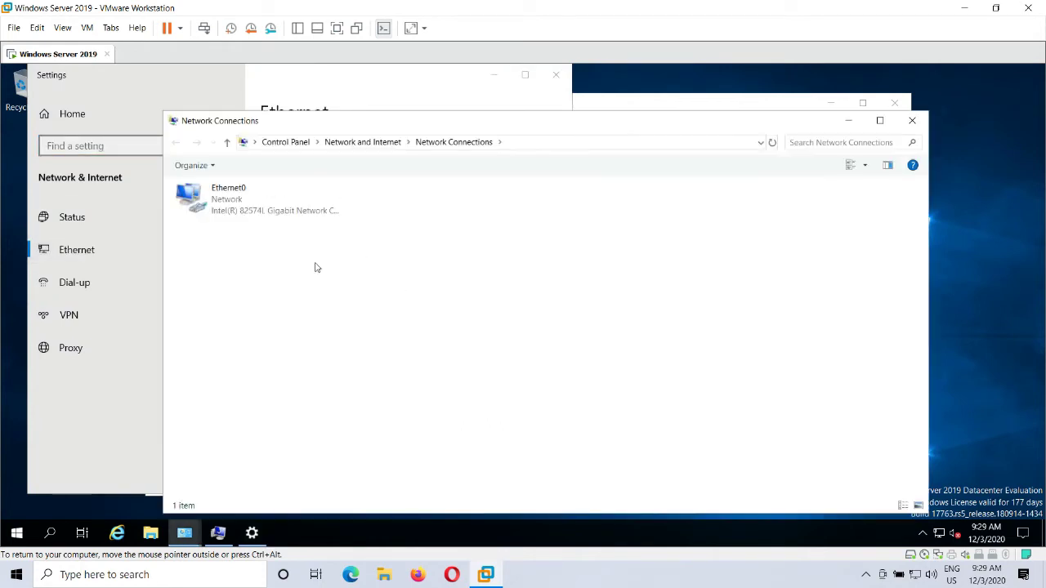
{"action": "left_click", "coordinate": [246, 211]}
{"action": "right_click", "coordinate": [241, 206]}
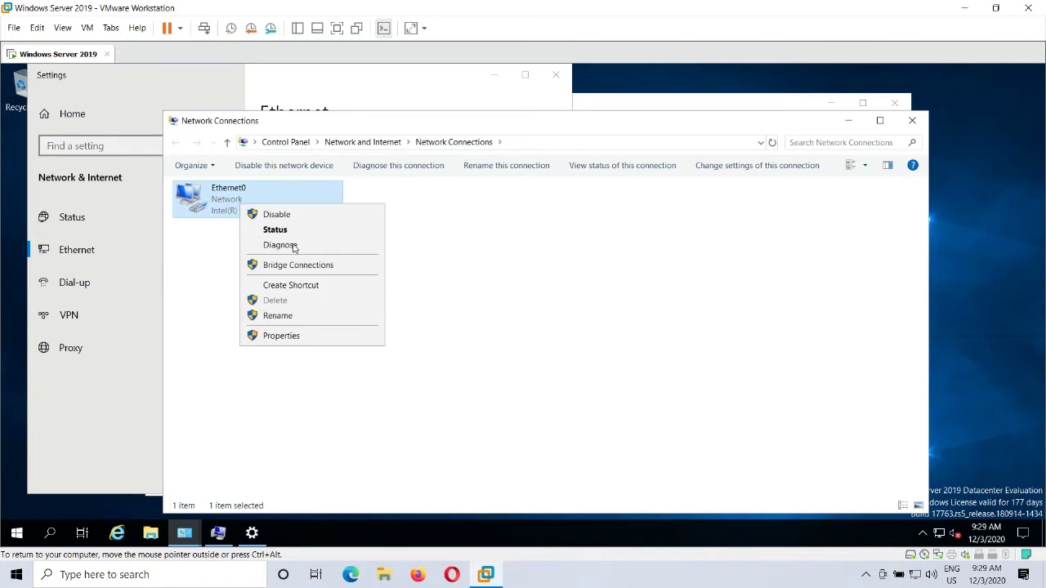
{"action": "left_click", "coordinate": [308, 335]}
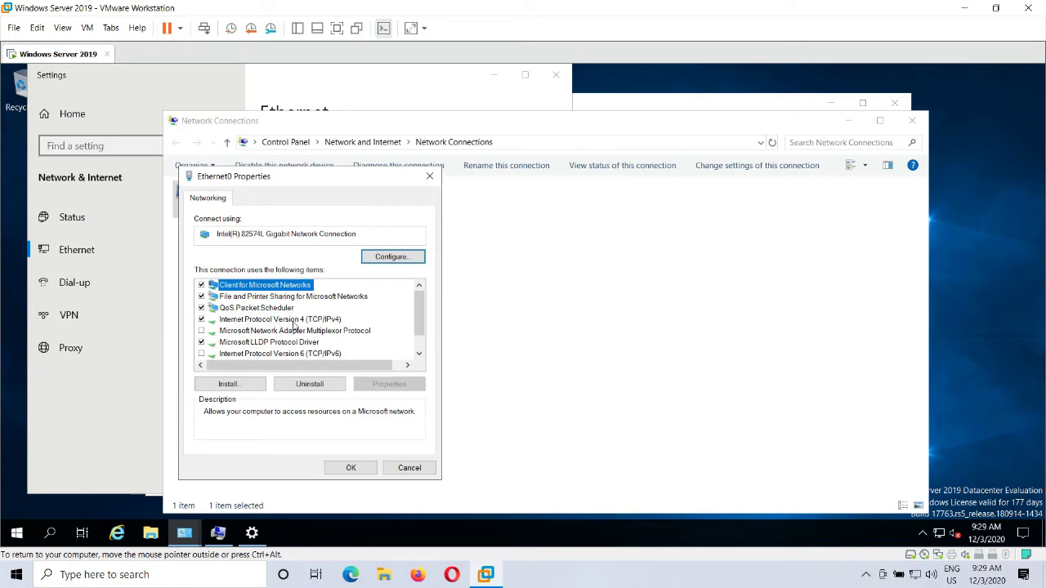
{"action": "left_click", "coordinate": [296, 325]}
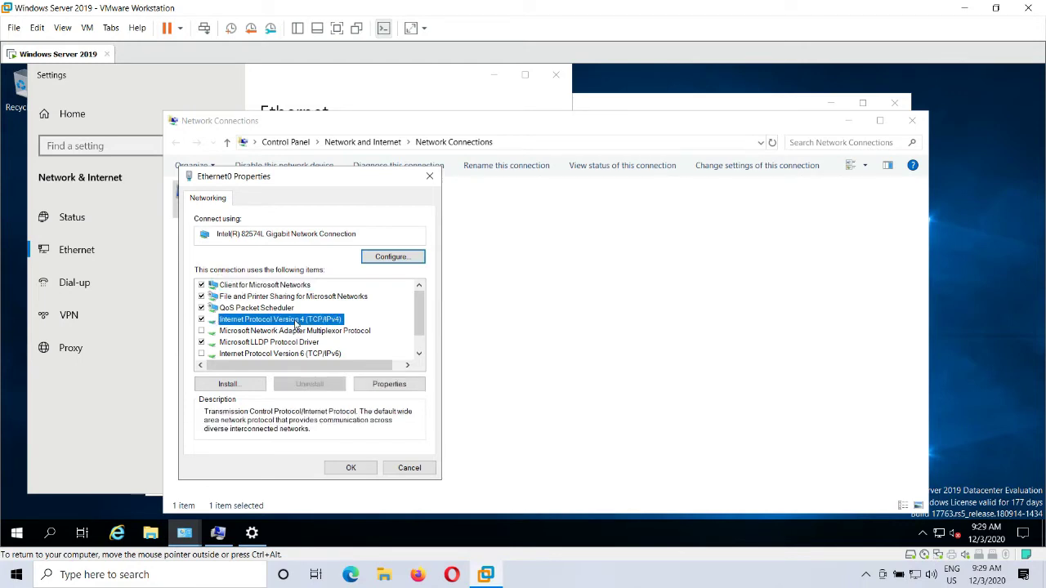
{"action": "left_click", "coordinate": [381, 385]}
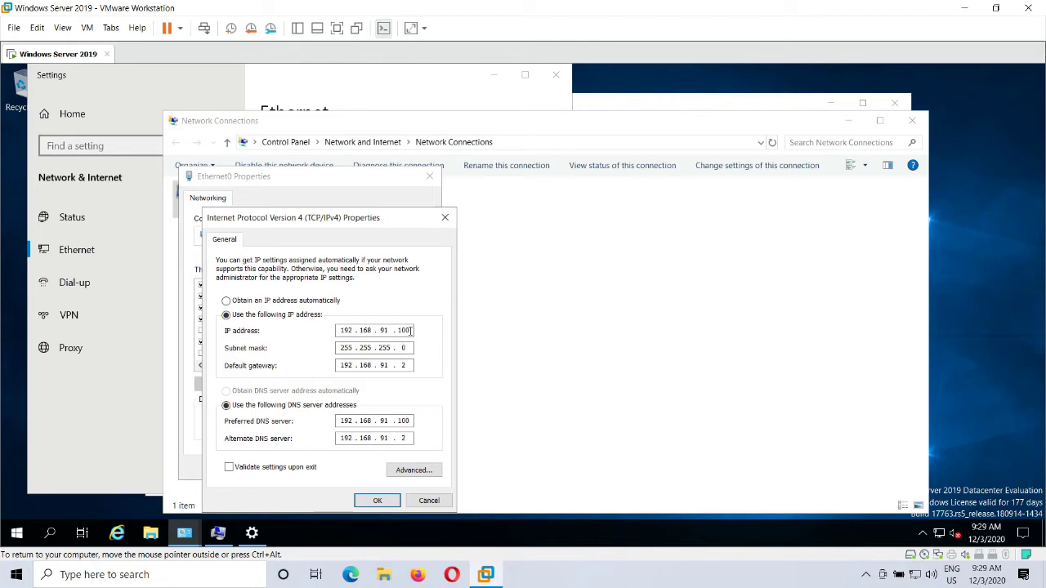
Examine the adapter's static IP address, subnet mask, default gateway, and preferred and alternate DNS servers
{"action": "double_click", "coordinate": [411, 330]}
{"action": "left_click", "coordinate": [340, 330]}
{"action": "left_click_drag", "start_coordinate": [340, 330], "coordinate": [352, 329]}
{"action": "left_click", "coordinate": [302, 313]}
{"action": "double_click", "coordinate": [403, 330]}
{"action": "double_click", "coordinate": [404, 347]}
{"action": "double_click", "coordinate": [403, 366]}
{"action": "double_click", "coordinate": [408, 420]}
{"action": "double_click", "coordinate": [402, 330]}
{"action": "double_click", "coordinate": [405, 421]}
{"action": "double_click", "coordinate": [402, 438]}
Examine the DNS server list in the advanced TCP/IP settings, then accept the dialogs and close the network windows
{"action": "left_click", "coordinate": [417, 474]}
{"action": "left_click", "coordinate": [273, 219]}
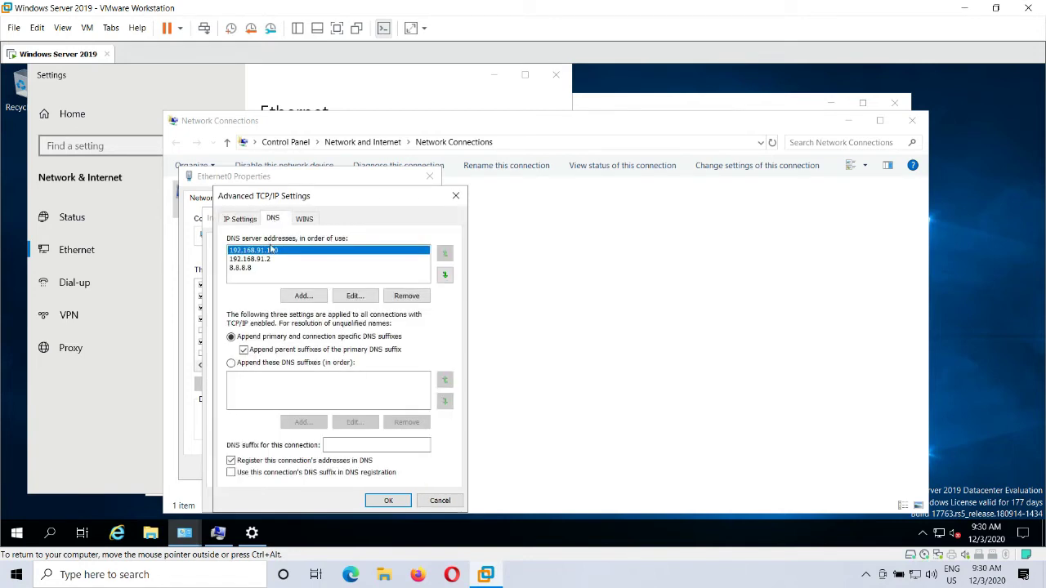
{"action": "left_click", "coordinate": [241, 270]}
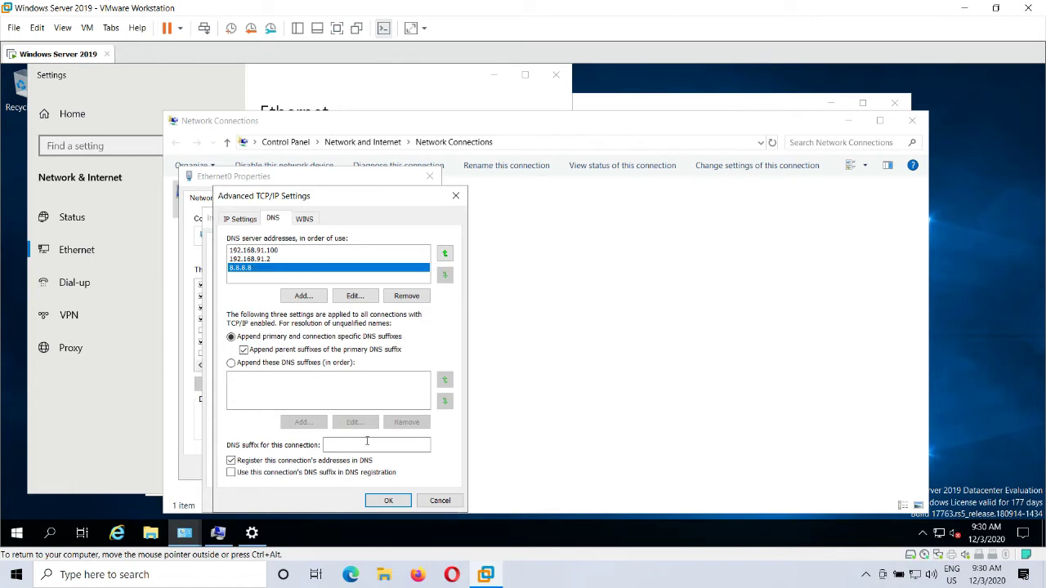
{"action": "left_click", "coordinate": [389, 501]}
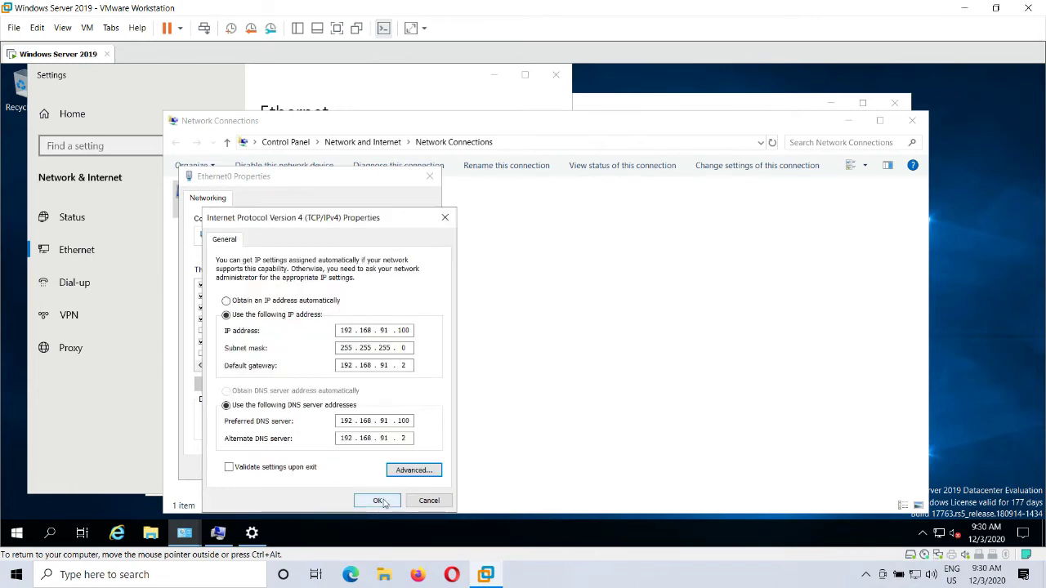
{"action": "left_click", "coordinate": [381, 501]}
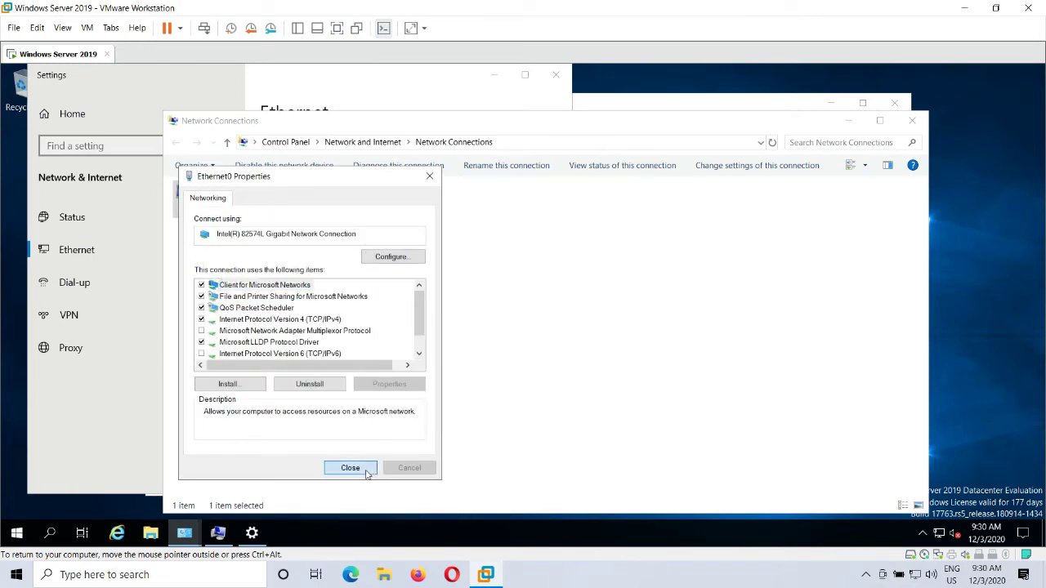
{"action": "left_click", "coordinate": [367, 472]}
{"action": "left_click", "coordinate": [912, 121]}
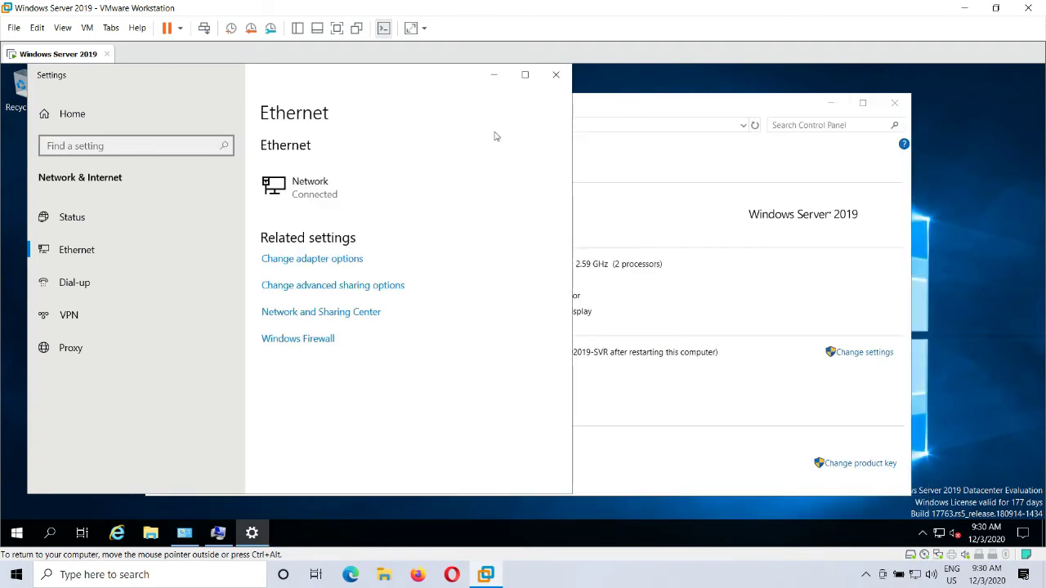
{"action": "left_click", "coordinate": [555, 75]}
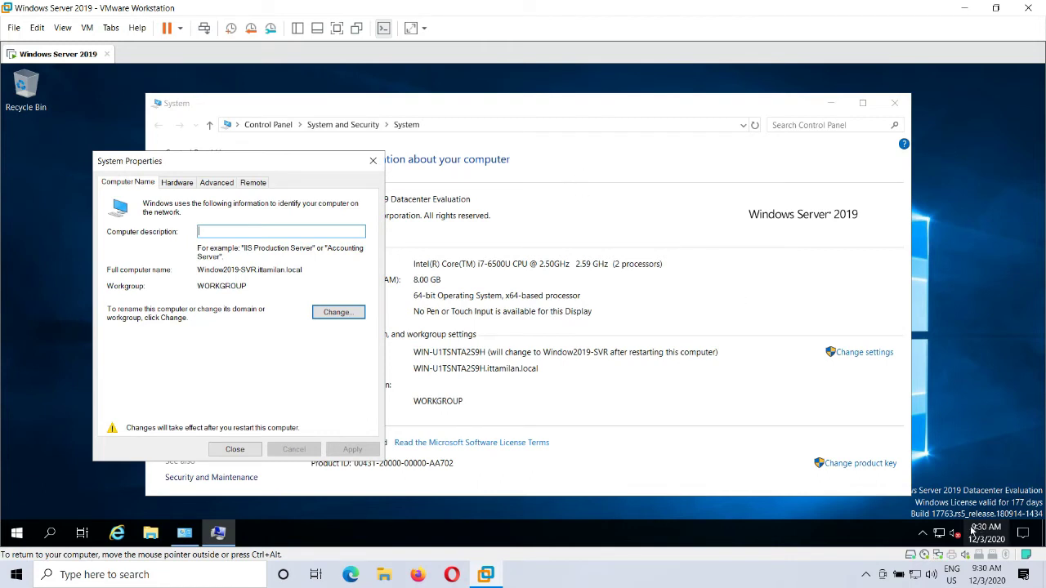
Turn off Windows Defender Firewall for both private and public networks, then close the firewall window
{"action": "left_click", "coordinate": [50, 533]}
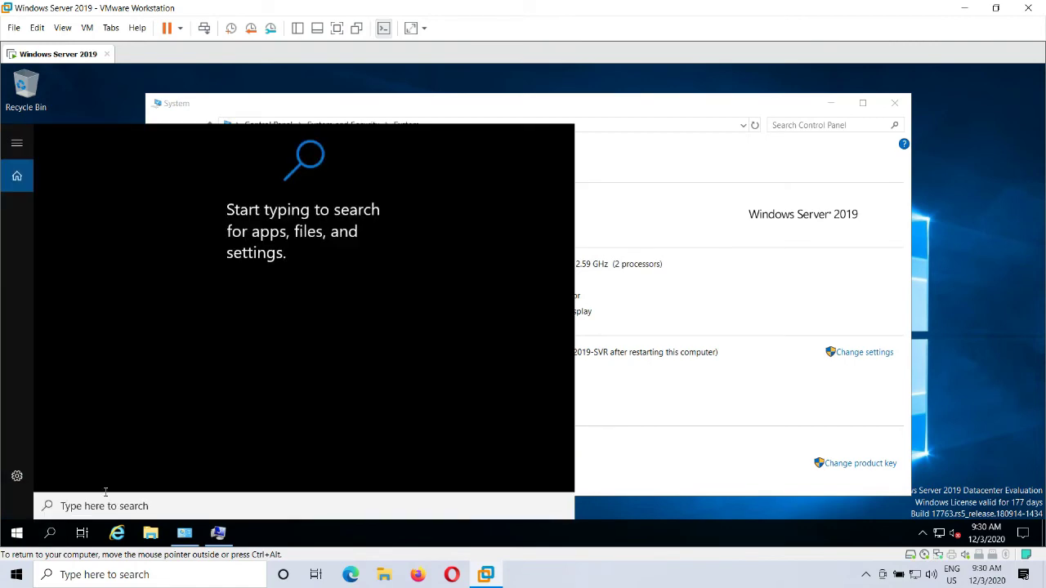
{"action": "type", "text": "fir"}
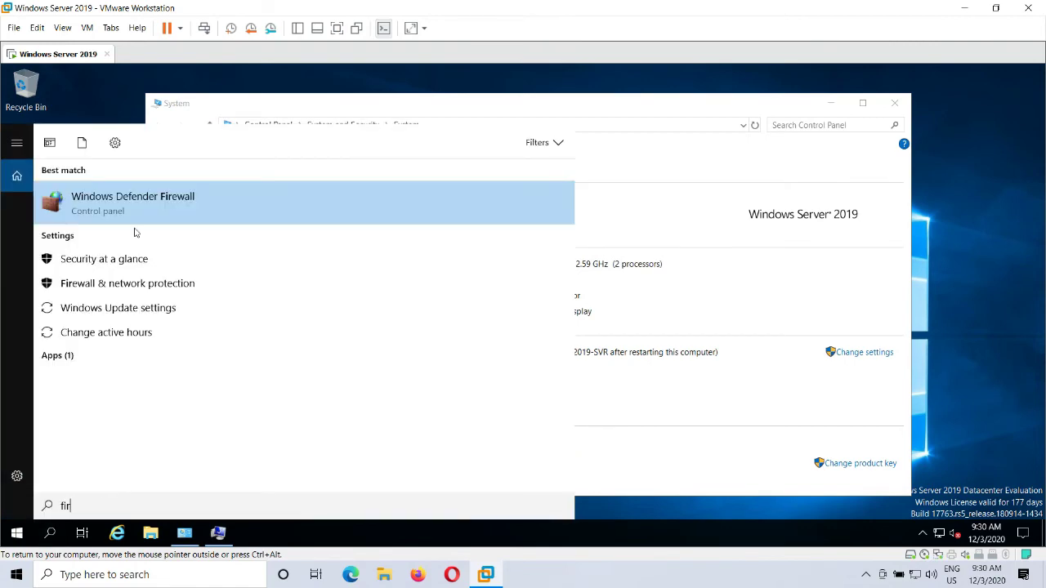
{"action": "left_click", "coordinate": [158, 200]}
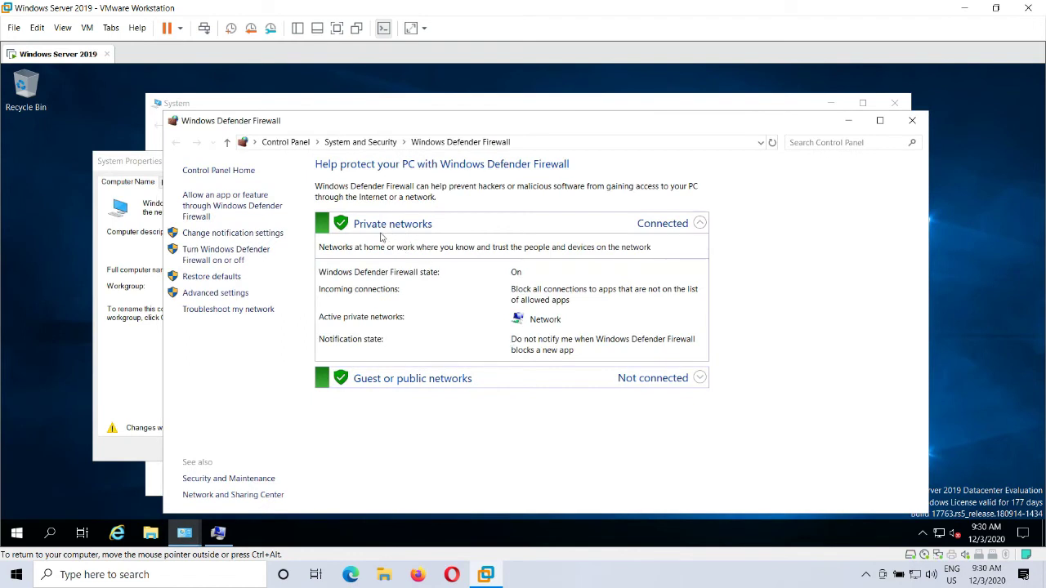
{"action": "left_click", "coordinate": [218, 255]}
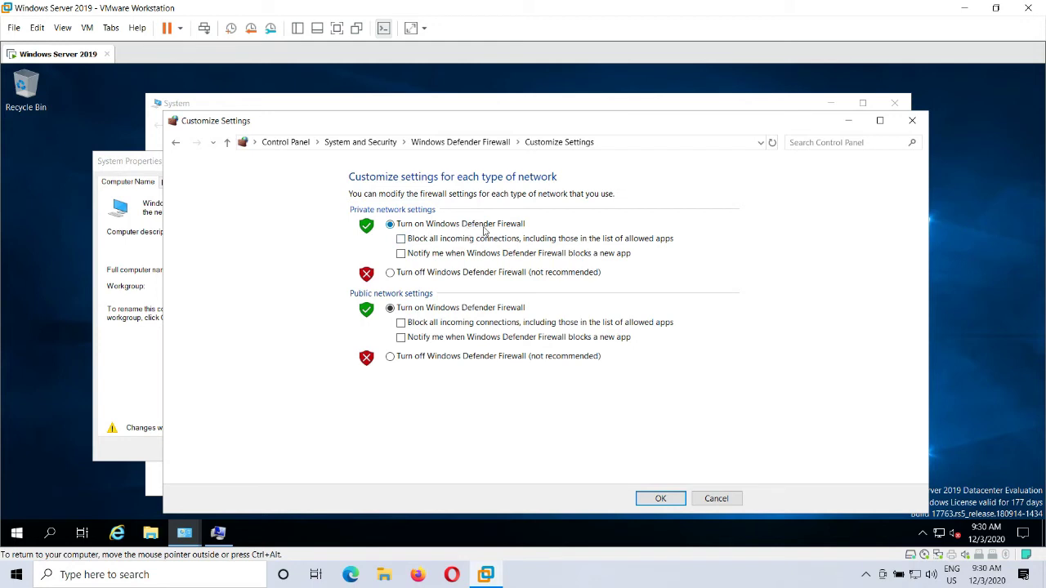
{"action": "left_click", "coordinate": [463, 275]}
{"action": "left_click", "coordinate": [419, 360]}
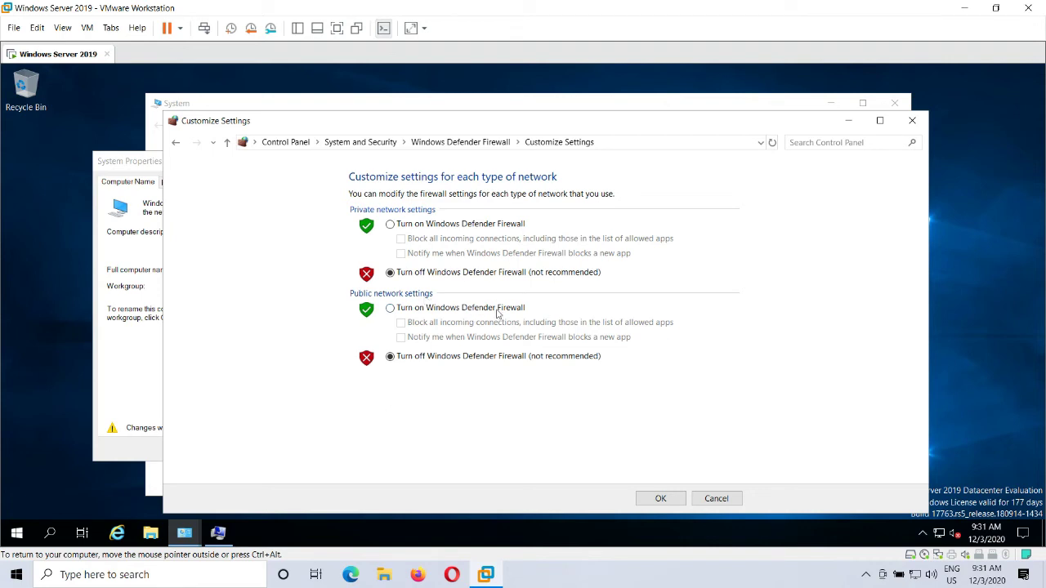
{"action": "left_click", "coordinate": [672, 501]}
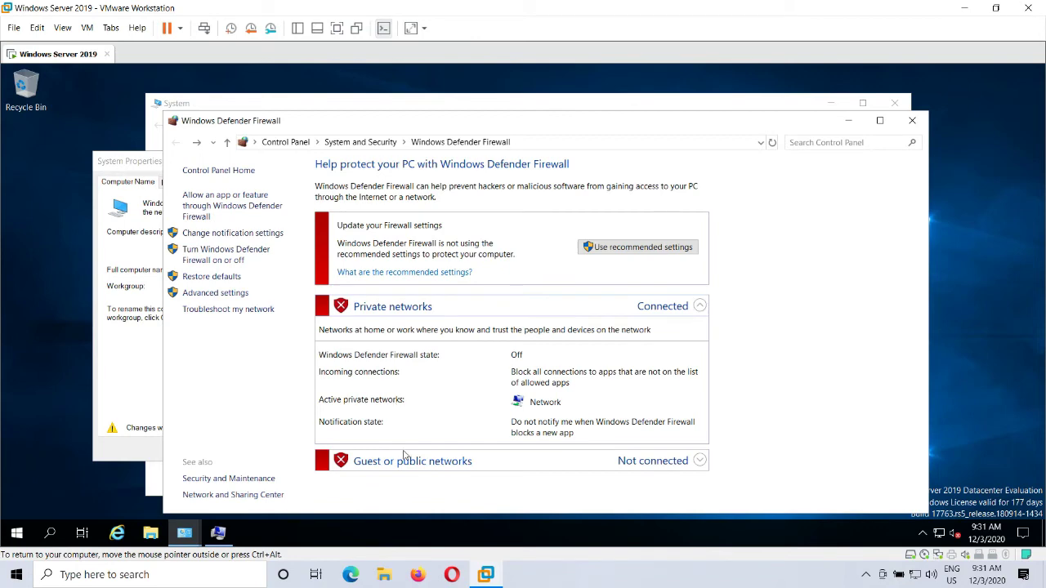
{"action": "left_click", "coordinate": [912, 120]}
Close the remaining system windows and restart the server immediately to apply the new computer name
{"action": "left_click", "coordinate": [894, 103]}
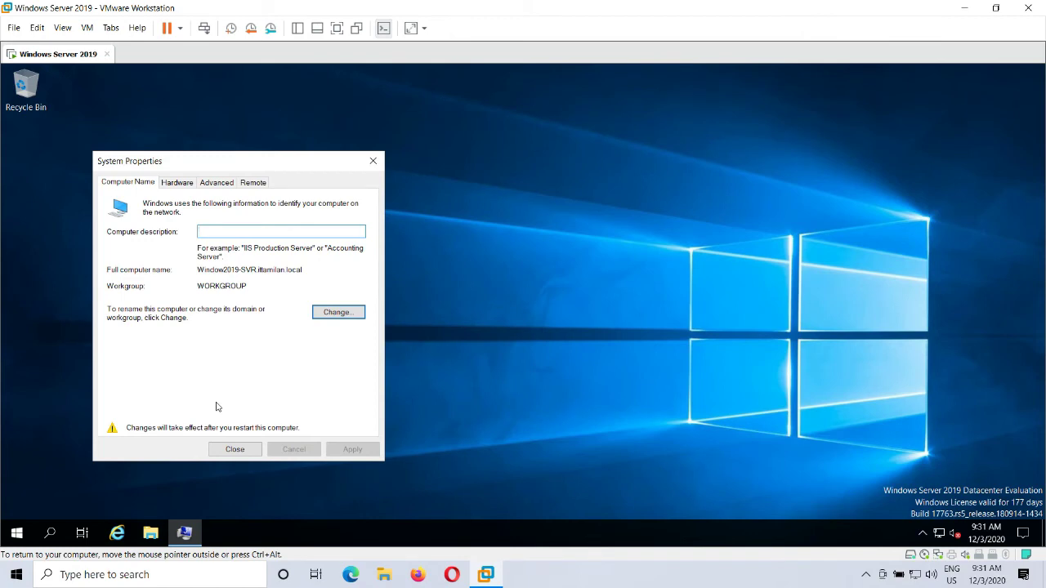
{"action": "left_click", "coordinate": [235, 449]}
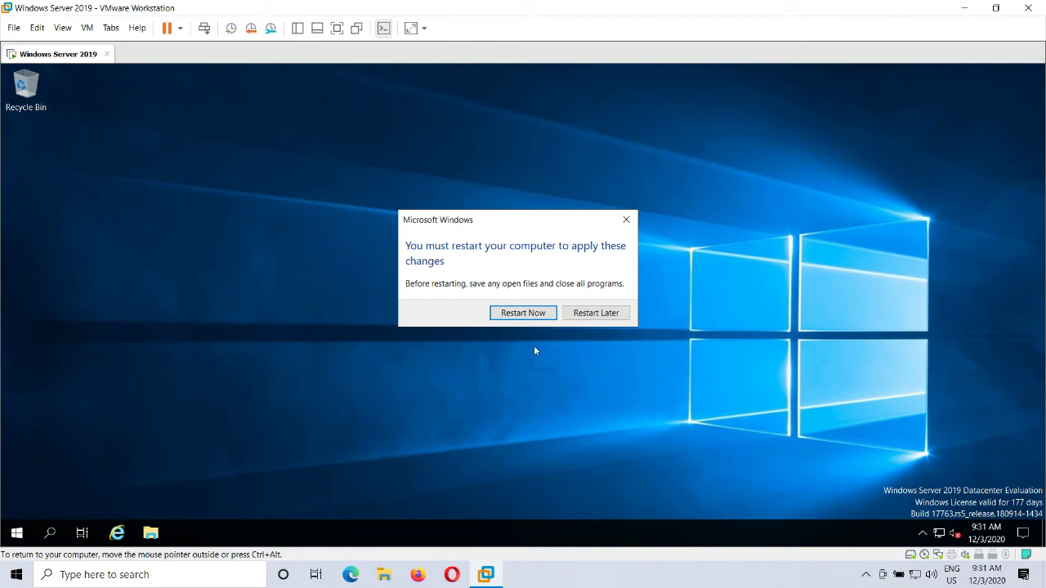
{"action": "left_click", "coordinate": [530, 316]}
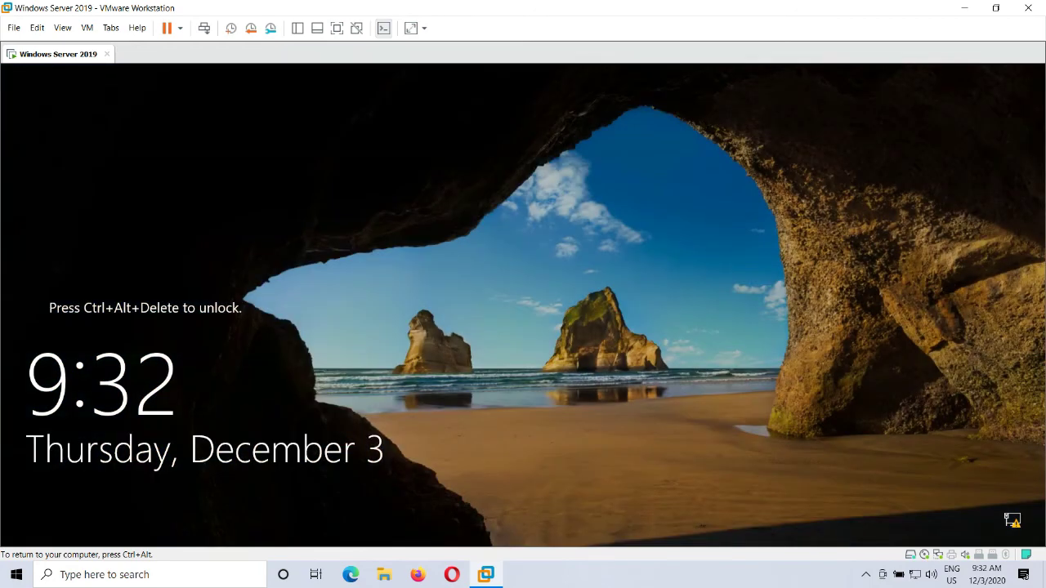
Unlock the server by signing in as Administrator with the account password, and close the Windows Admin Center prompt and Server Manager
{"action": "left_click", "coordinate": [88, 28]}
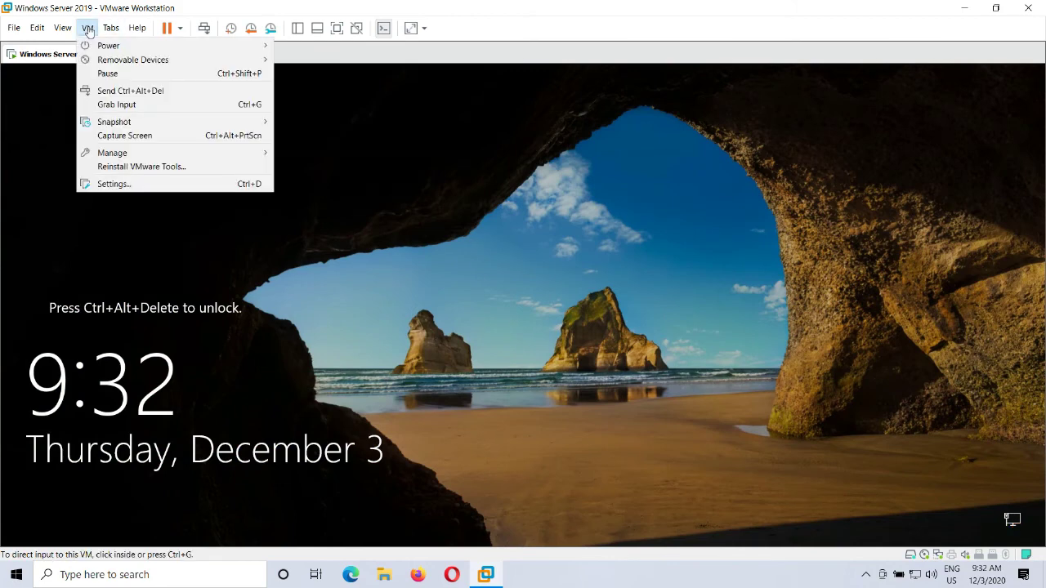
{"action": "left_click", "coordinate": [135, 90]}
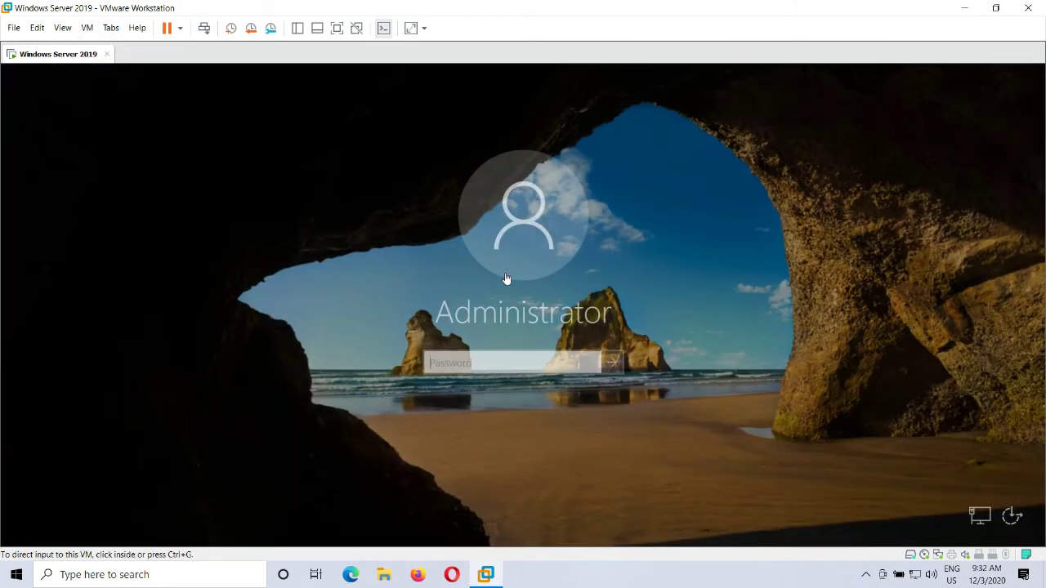
{"action": "left_click", "coordinate": [554, 364]}
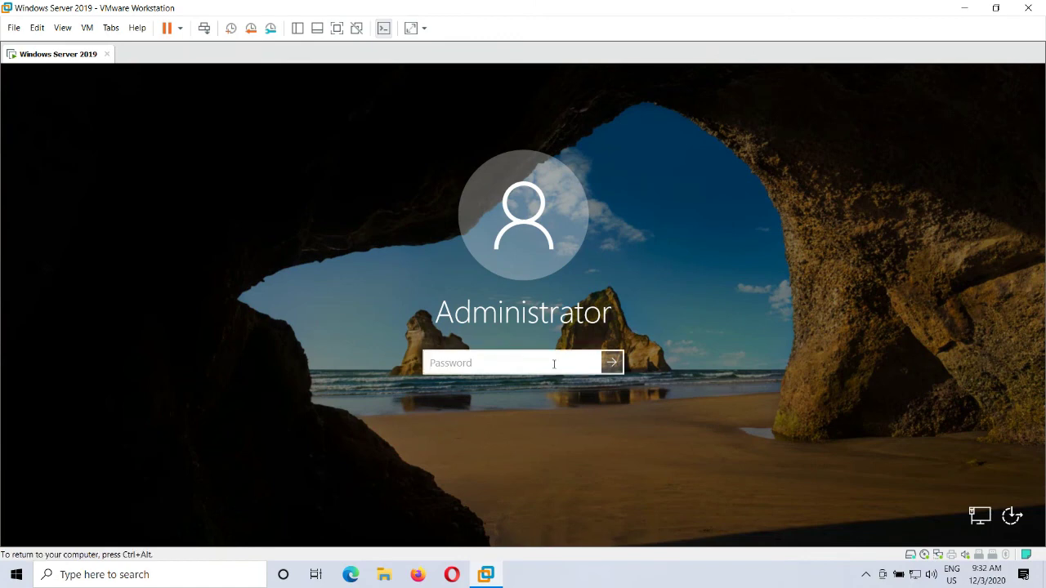
{"action": "type", "text": "••••••••"}
{"action": "key", "text": "Return"}
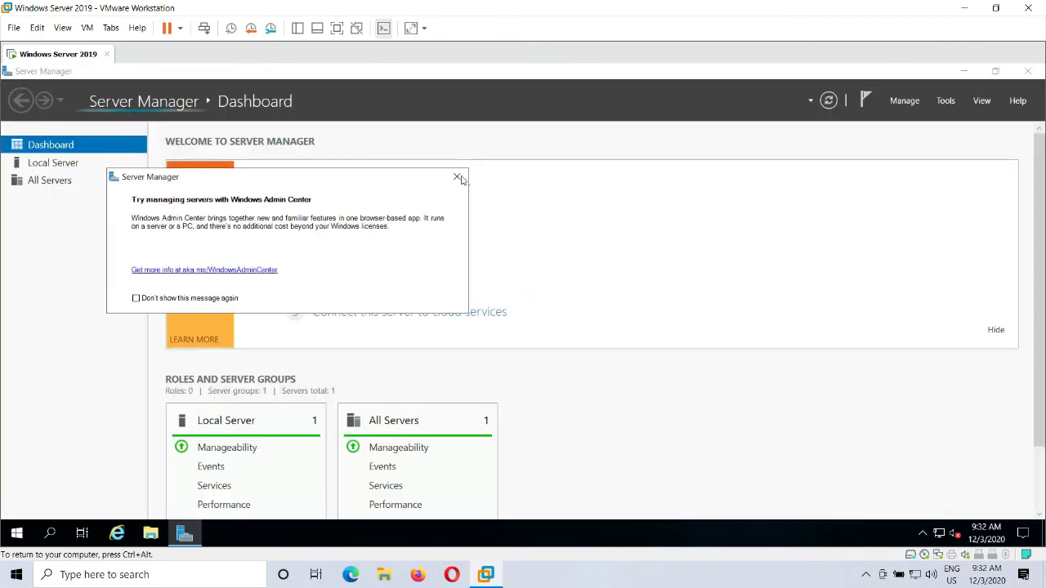
{"action": "left_click", "coordinate": [457, 177]}
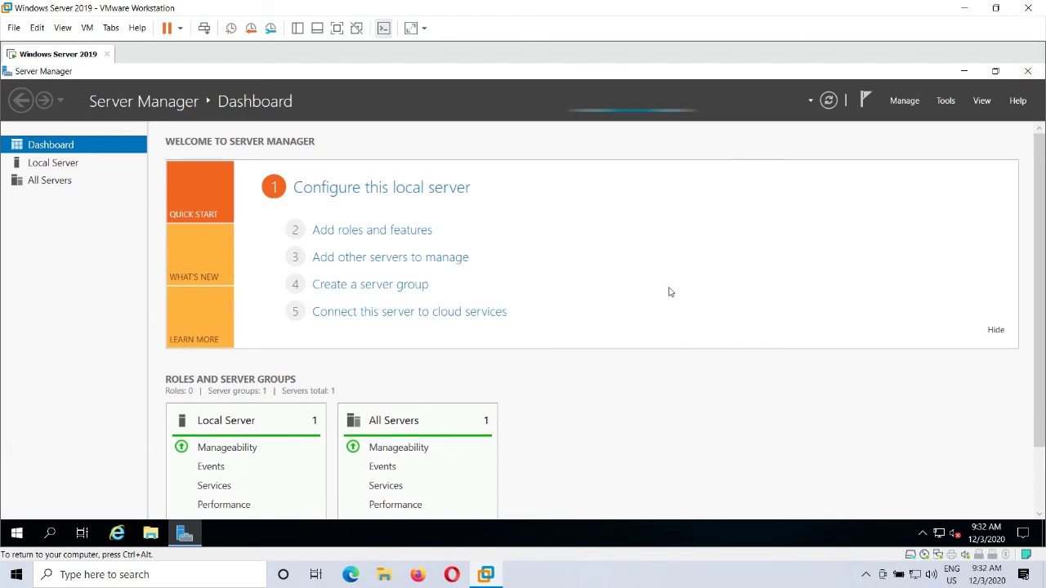
{"action": "key", "text": "alt+F4"}
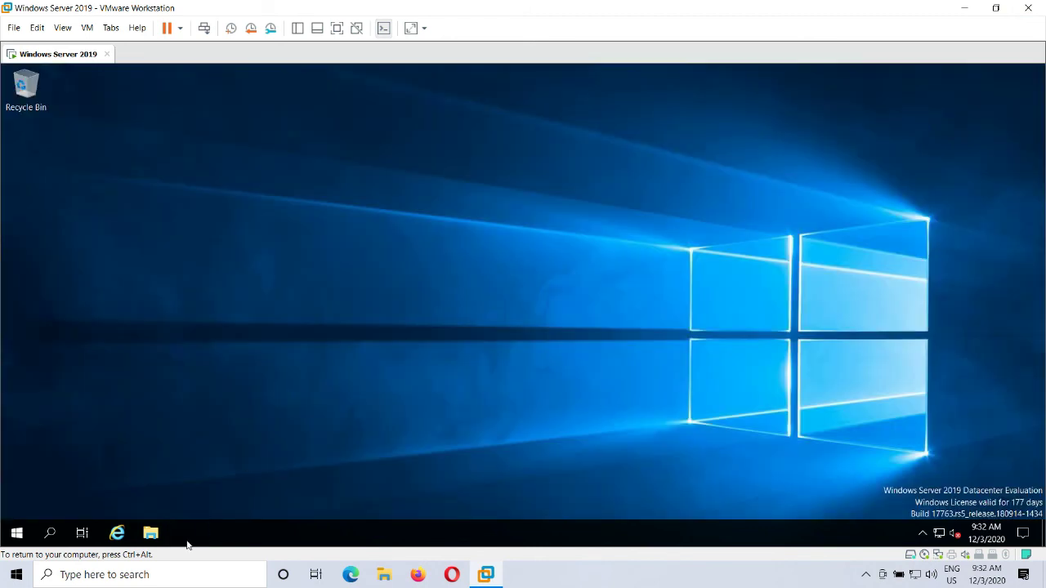
Find This PC through the server's search and open its system properties to check the computer name
{"action": "left_click", "coordinate": [51, 533]}
{"action": "type", "text": "th"}
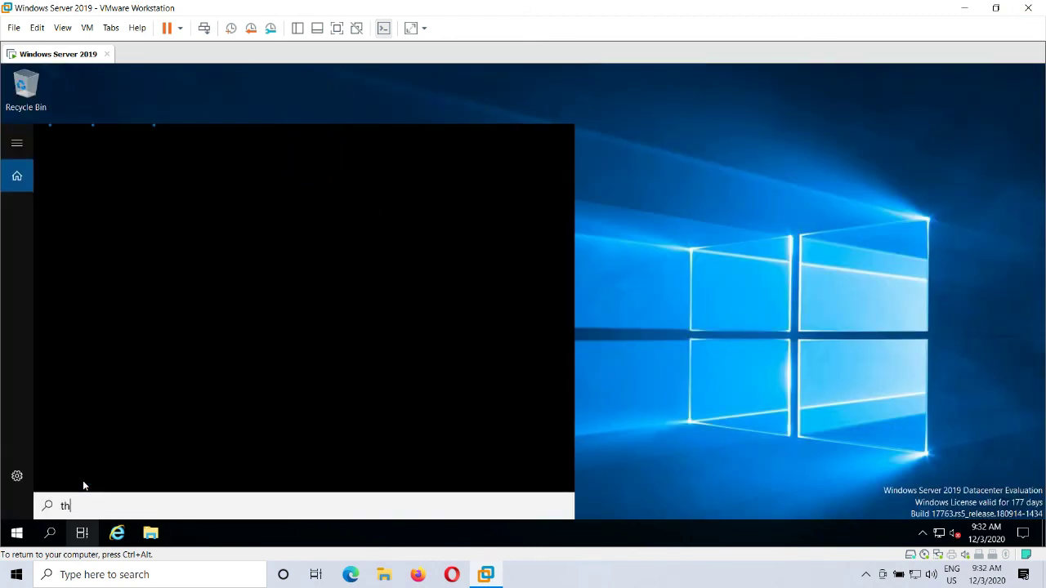
{"action": "type", "text": "i"}
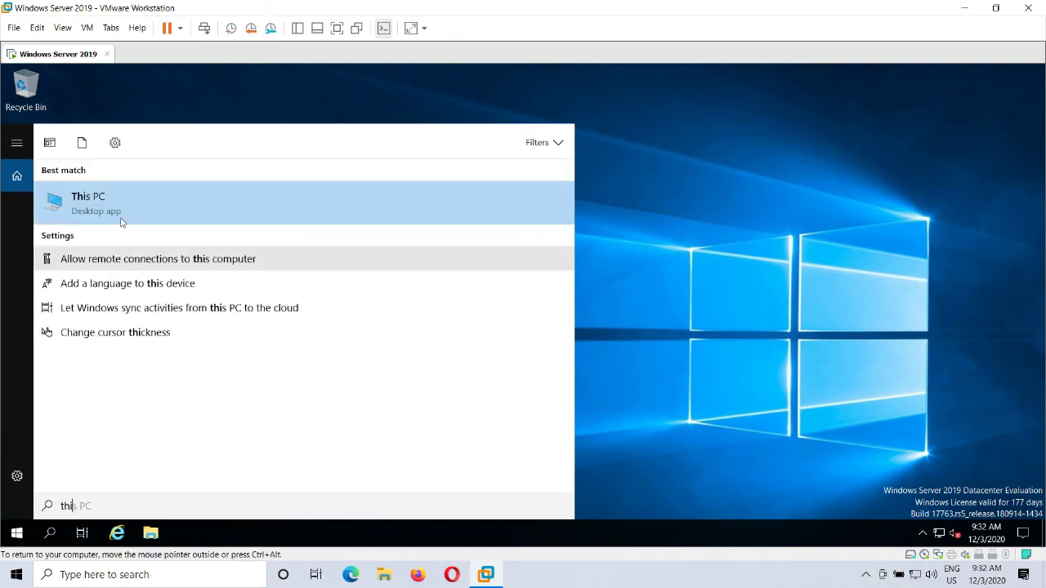
{"action": "right_click", "coordinate": [108, 209]}
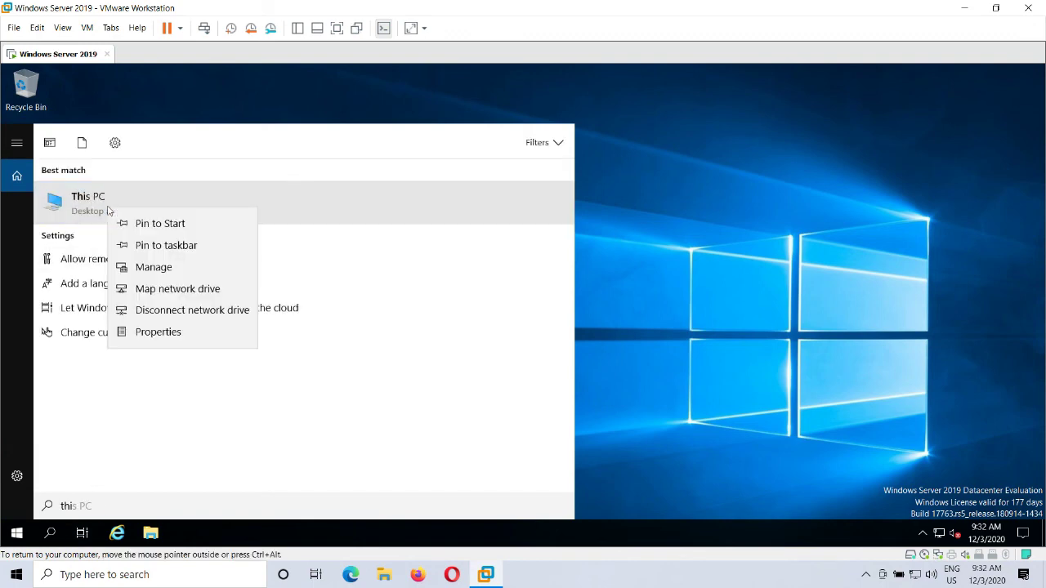
{"action": "left_click", "coordinate": [158, 332]}
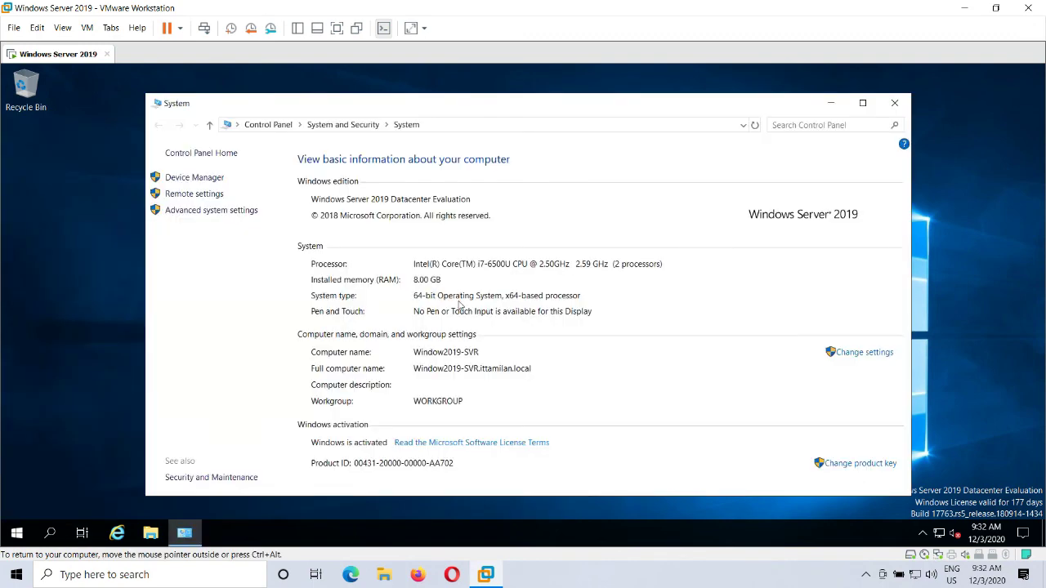